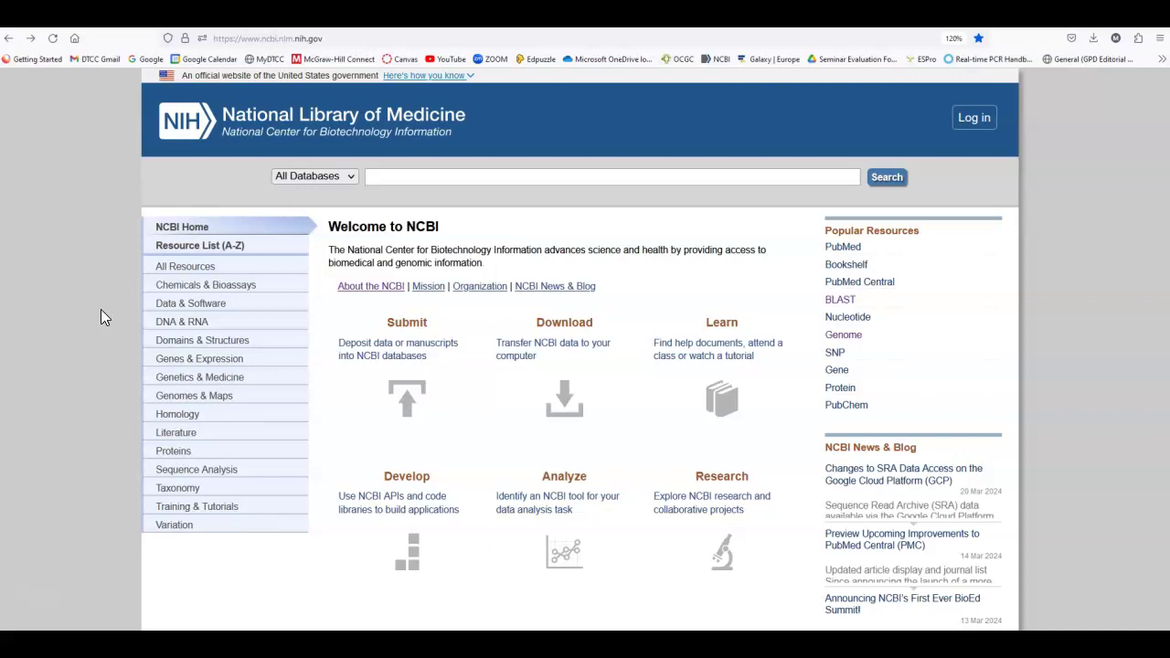
# Open the Gene Expression Omnibus (GEO) Datasets database from NCBI's Genes & Expression resources
pyautogui.click(202, 361)
pyautogui.scroll(-5, 561, 357)
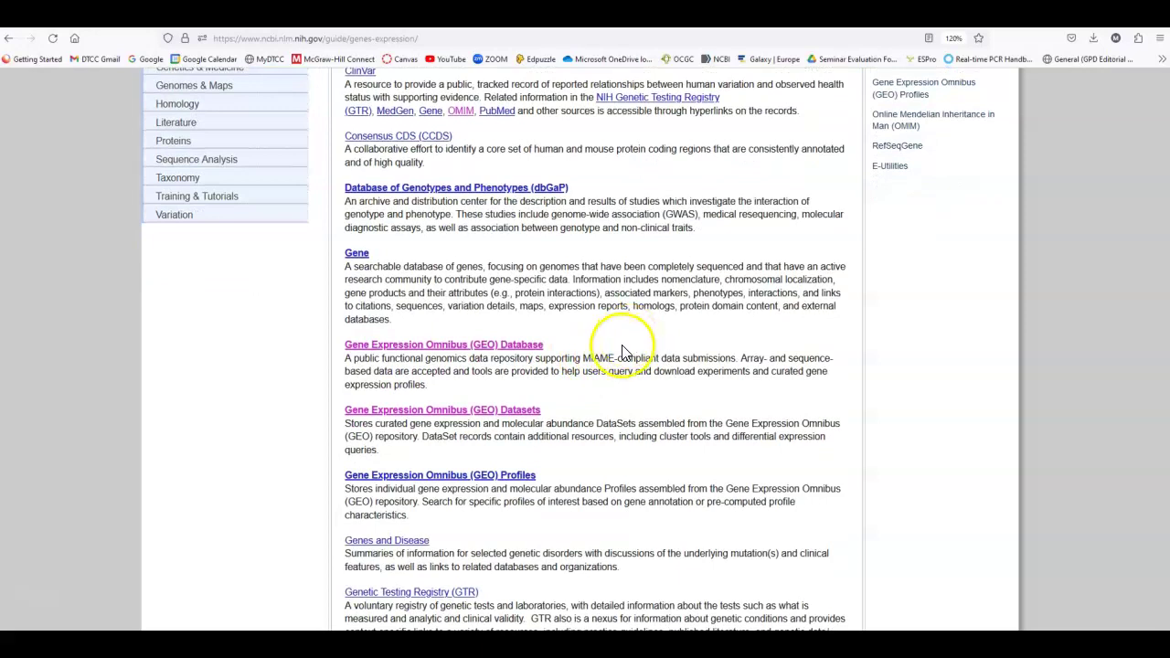
pyautogui.click(446, 412)
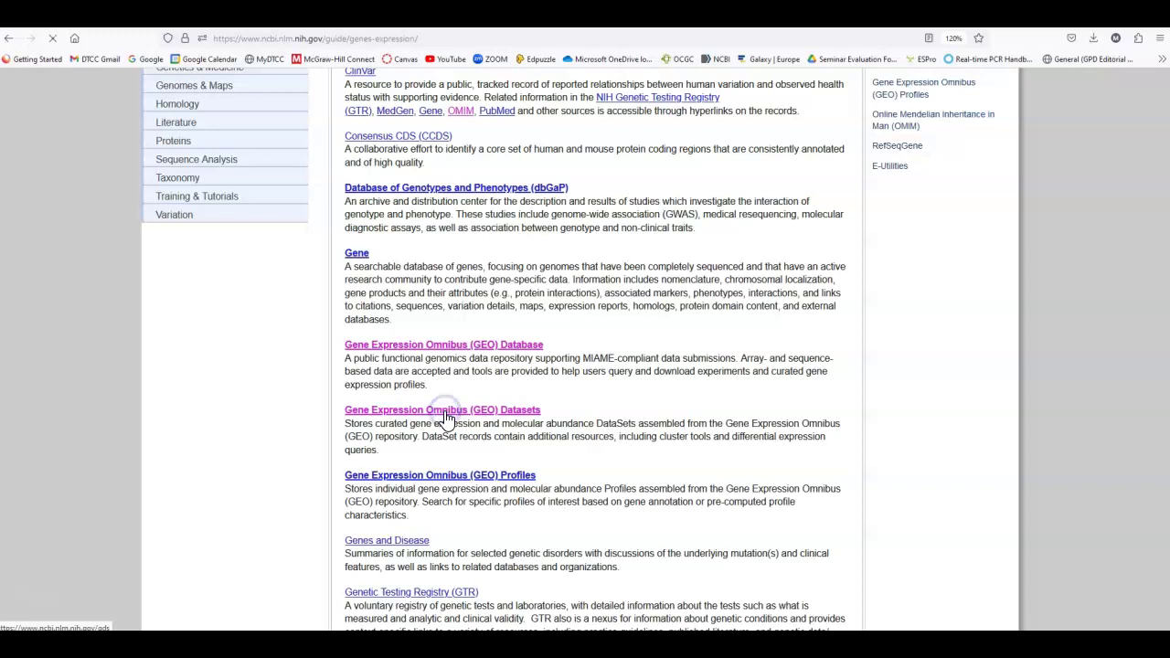
# Search GEO DataSets for "lung cancer"
pyautogui.click(405, 177)
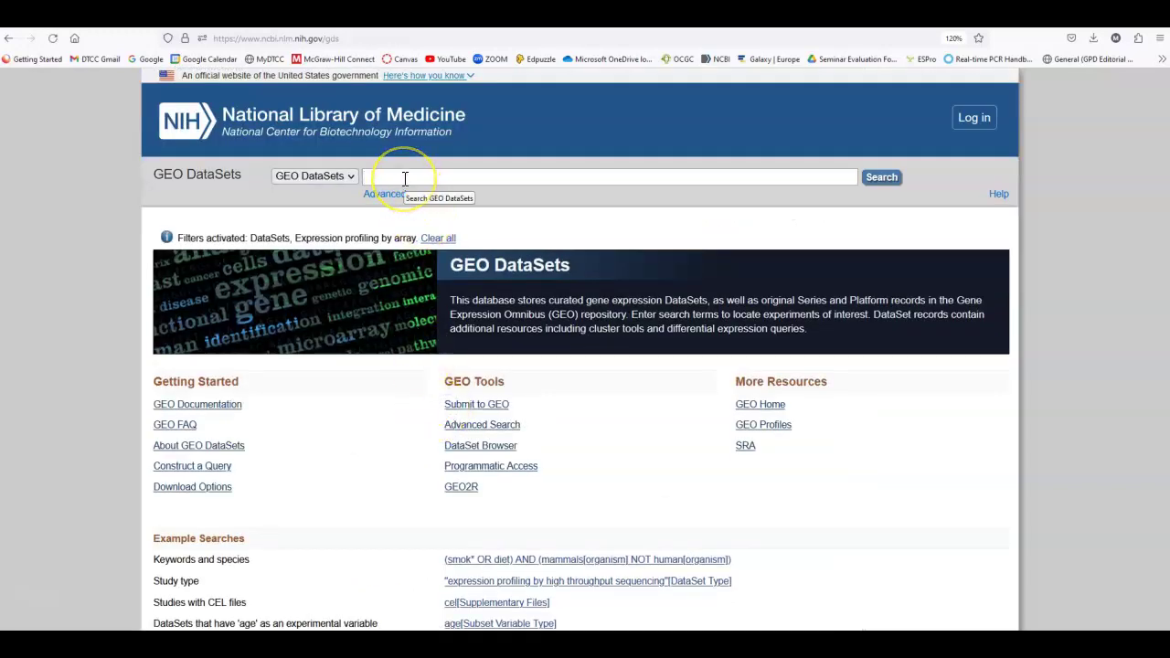
pyautogui.write('lung cancer')
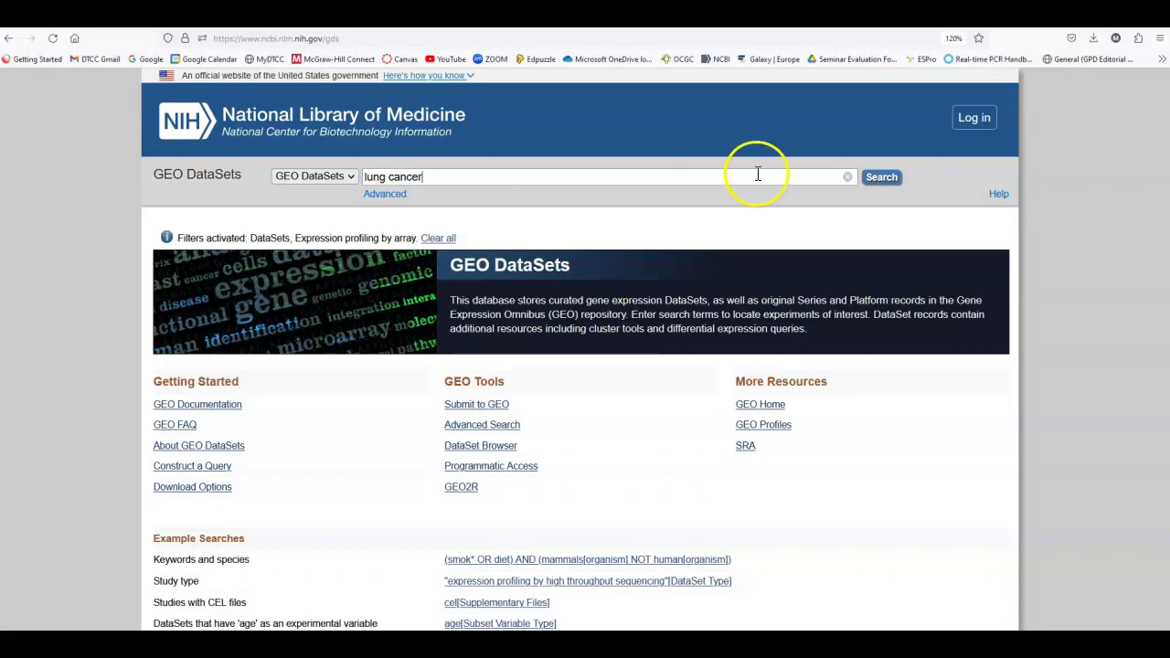
pyautogui.click(881, 178)
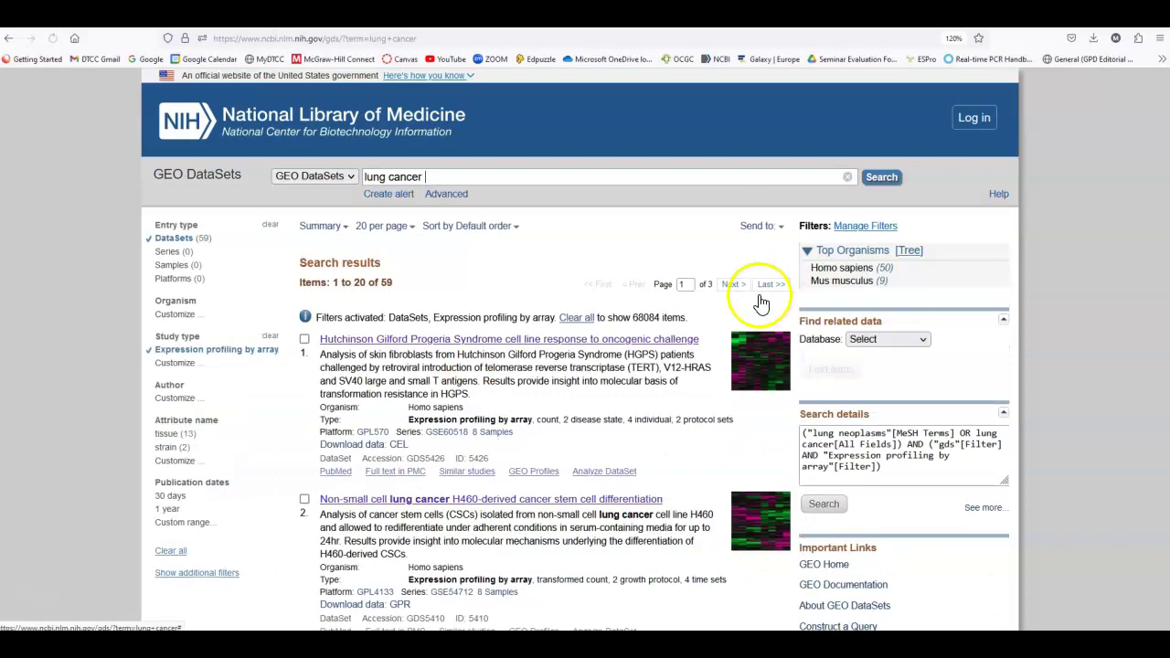
# Browse the lung cancer results and open the dataset "Non-small cell lung cancer H460-derived cancer stem cell differentiation"
pyautogui.scroll(-5, 731, 329)
pyautogui.scroll(-3, 713, 358)
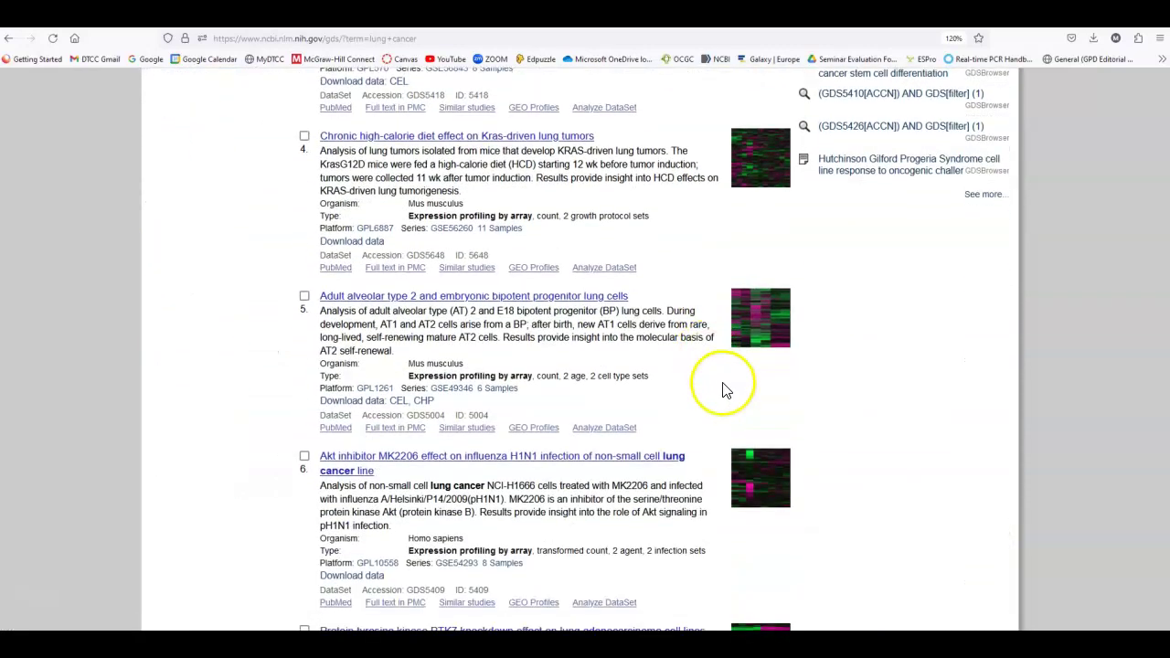
pyautogui.scroll(3, 759, 416)
pyautogui.scroll(3, 766, 413)
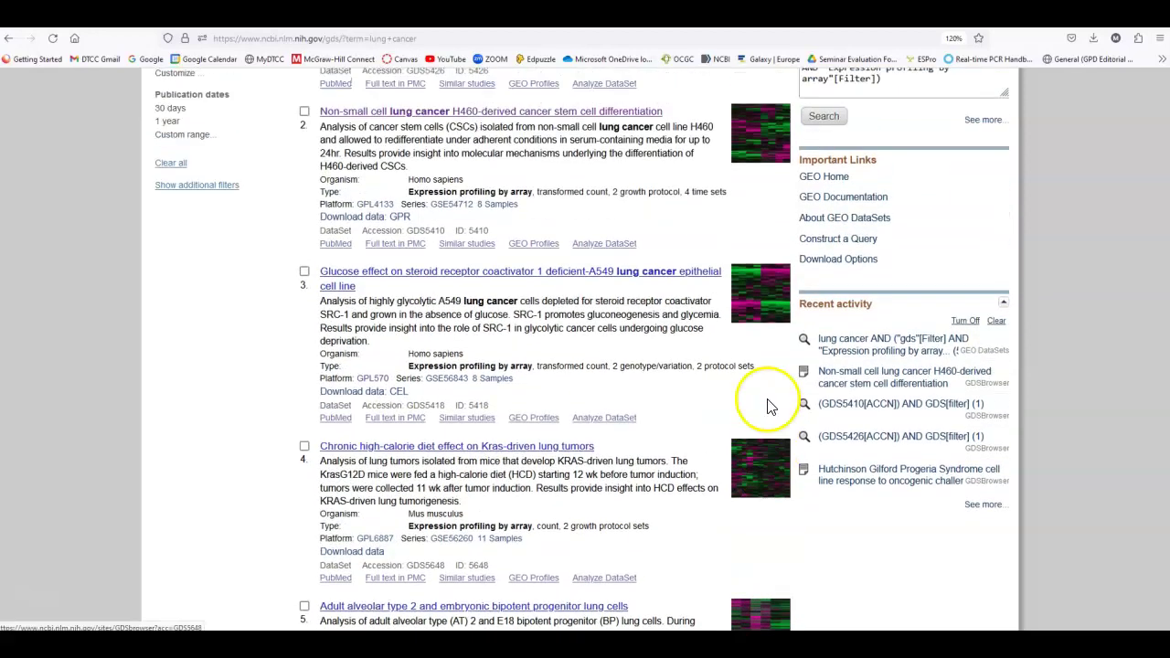
pyautogui.scroll(3, 767, 413)
pyautogui.scroll(5, 752, 418)
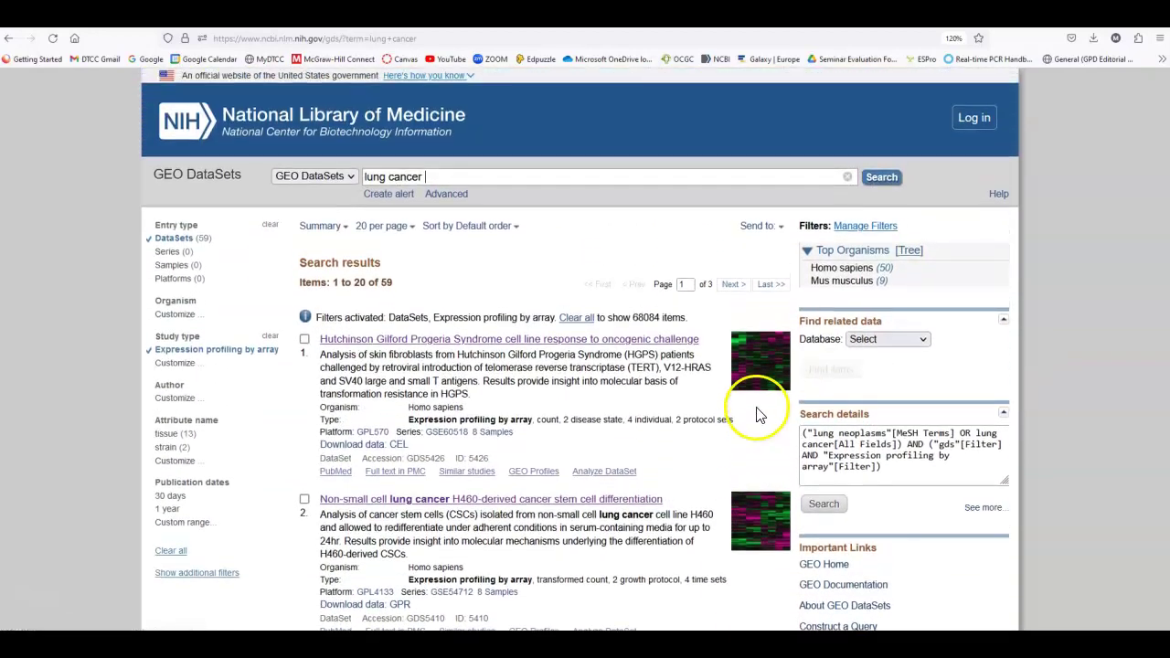
pyautogui.scroll(-6, 736, 423)
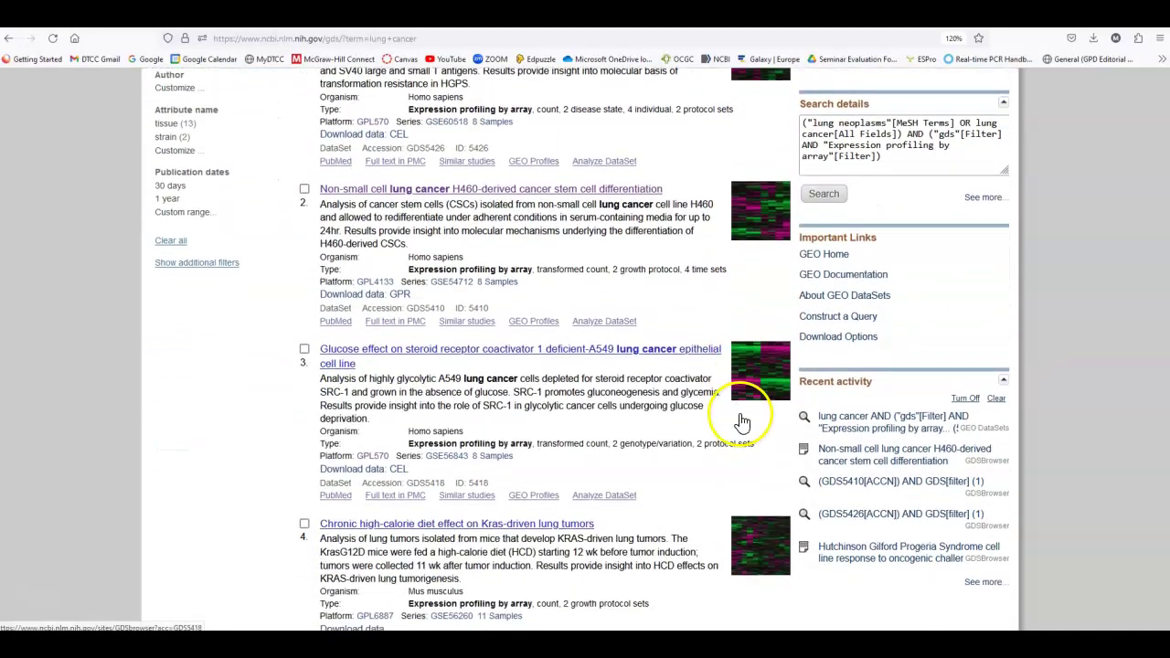
pyautogui.click(533, 190)
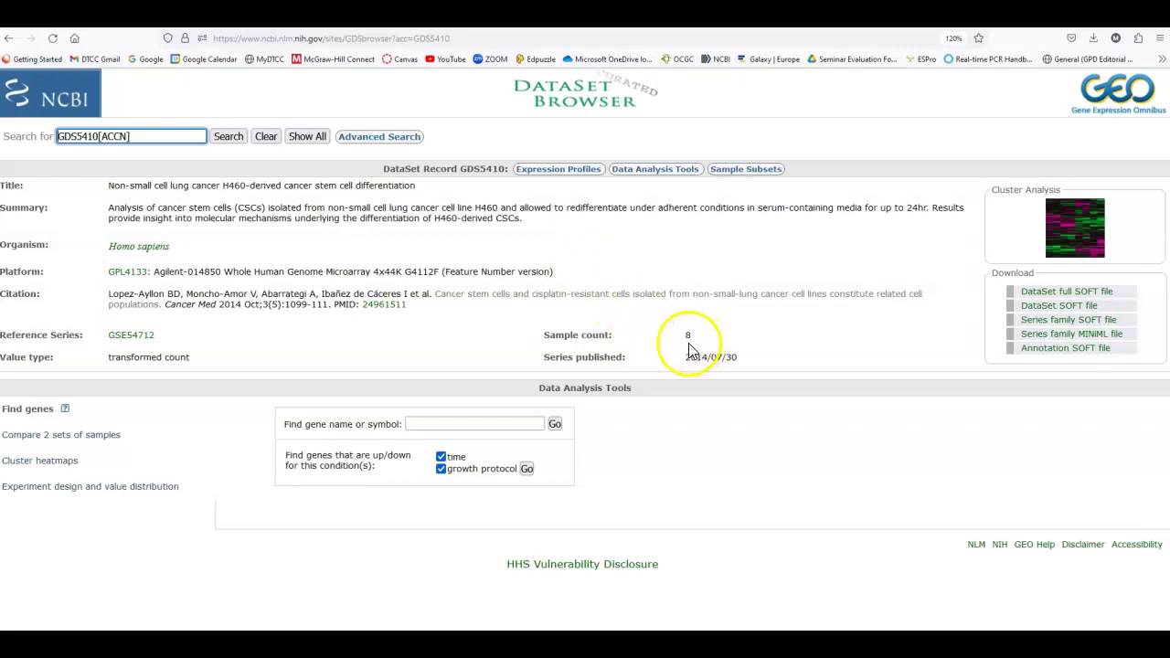
# Open the dataset's cluster analysis heat map and zoom into a band of rows near its upper end
pyautogui.click(1074, 229)
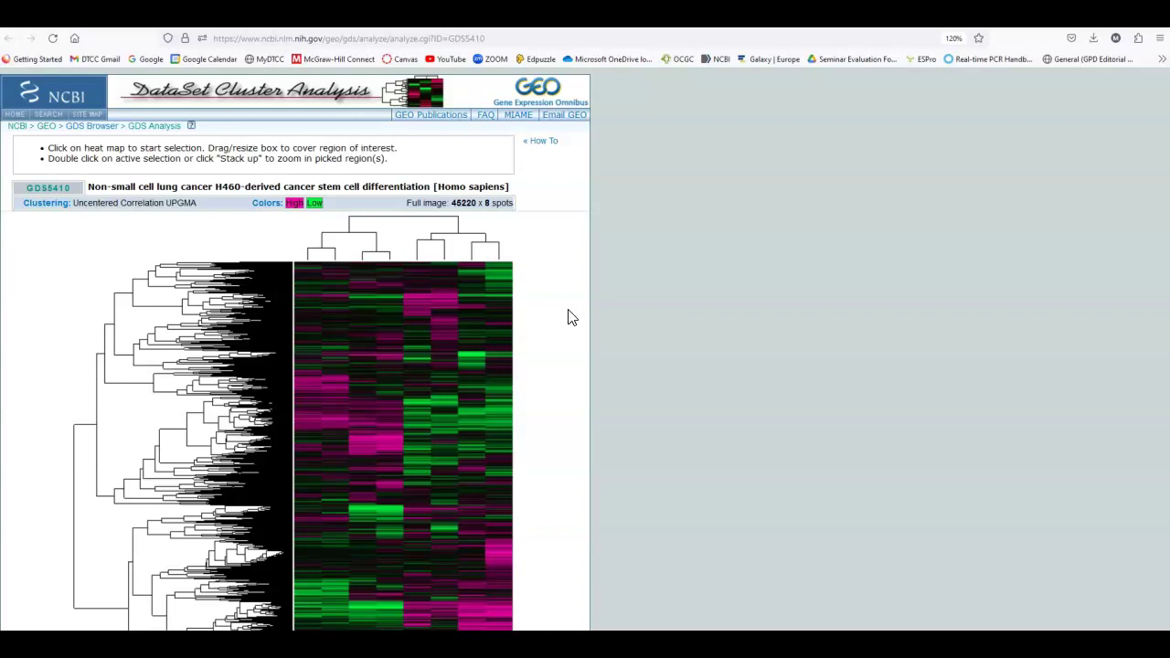
pyautogui.click(518, 274)
pyautogui.click(436, 316)
pyautogui.moveTo(377, 293); pyautogui.dragTo(345, 322)
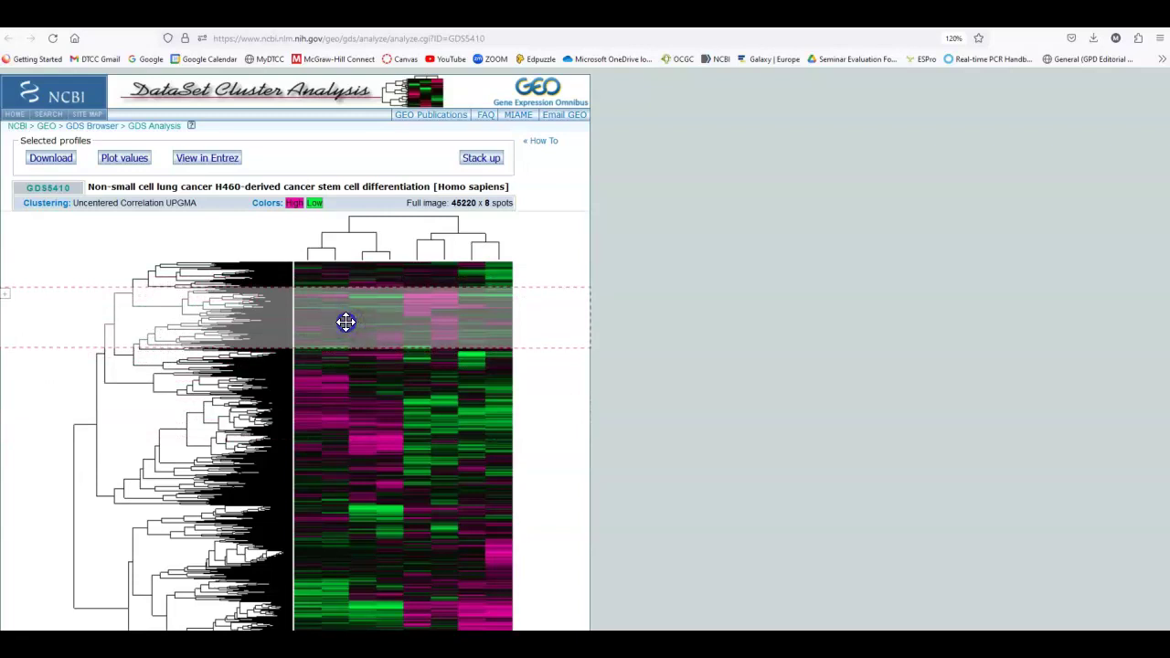
pyautogui.doubleClick(345, 321)
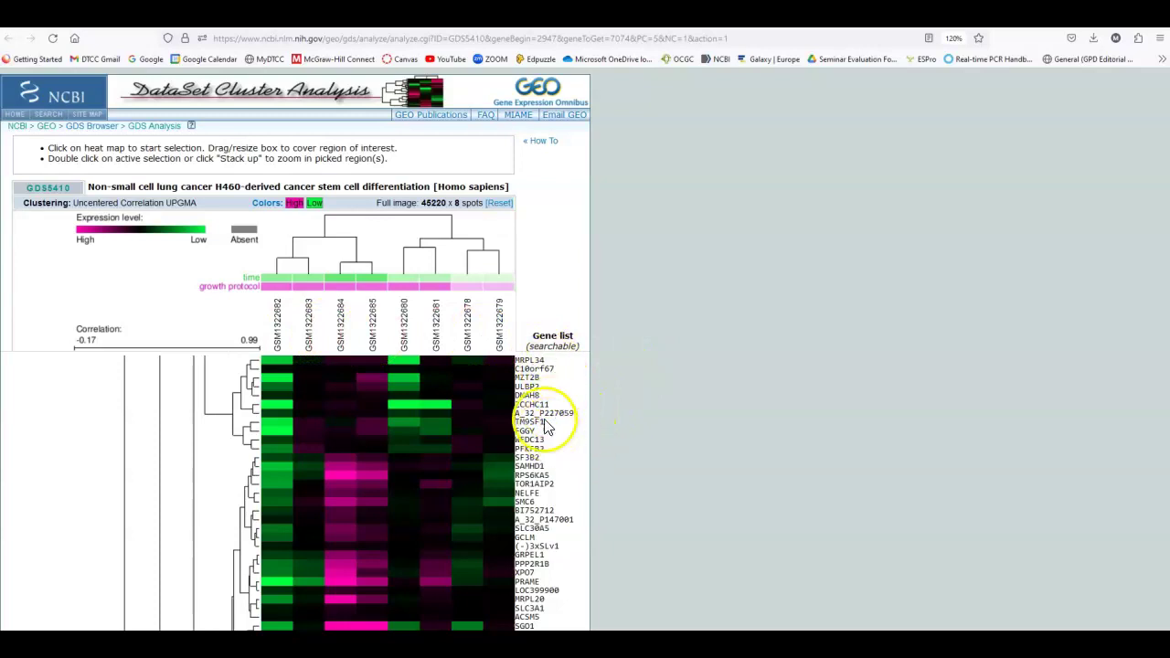
# Look through the zoomed region's gene list, then zoom further into the rows from ULBP2 to WFDC13
pyautogui.scroll(-8, 555, 419)
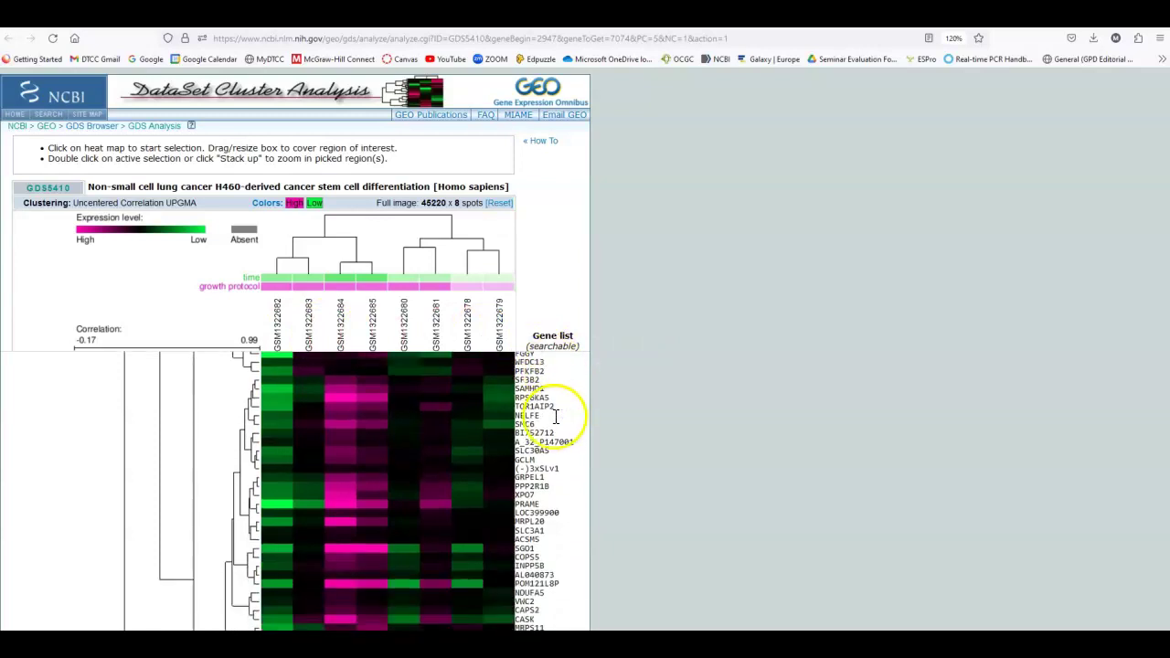
pyautogui.scroll(-8, 554, 422)
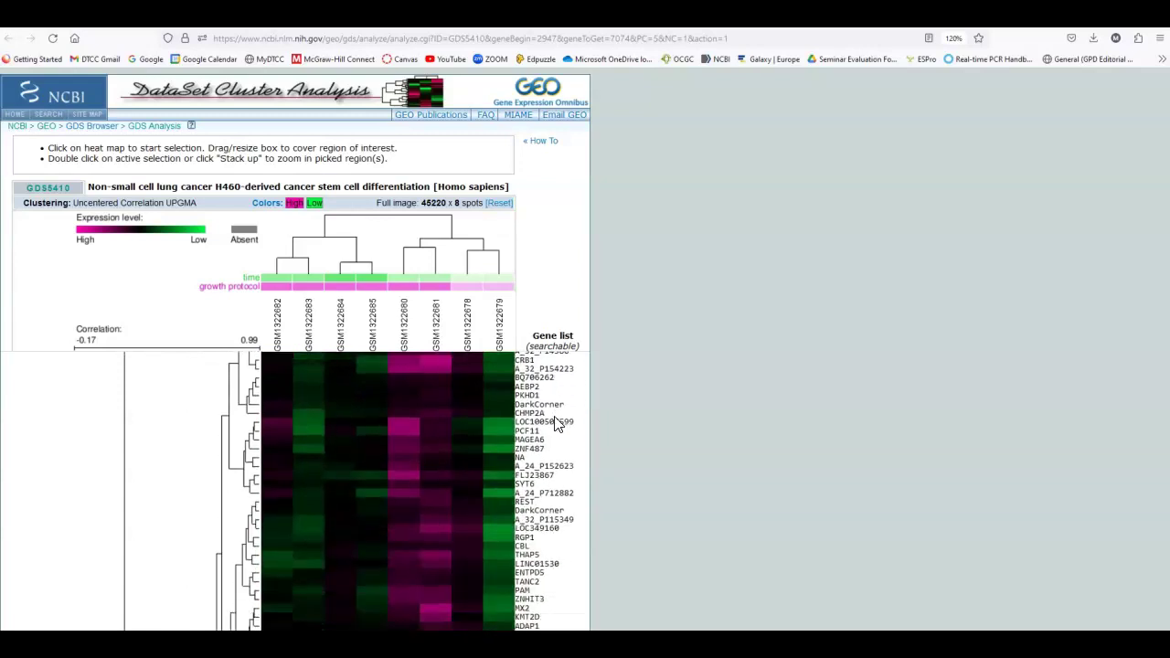
pyautogui.scroll(10, 554, 422)
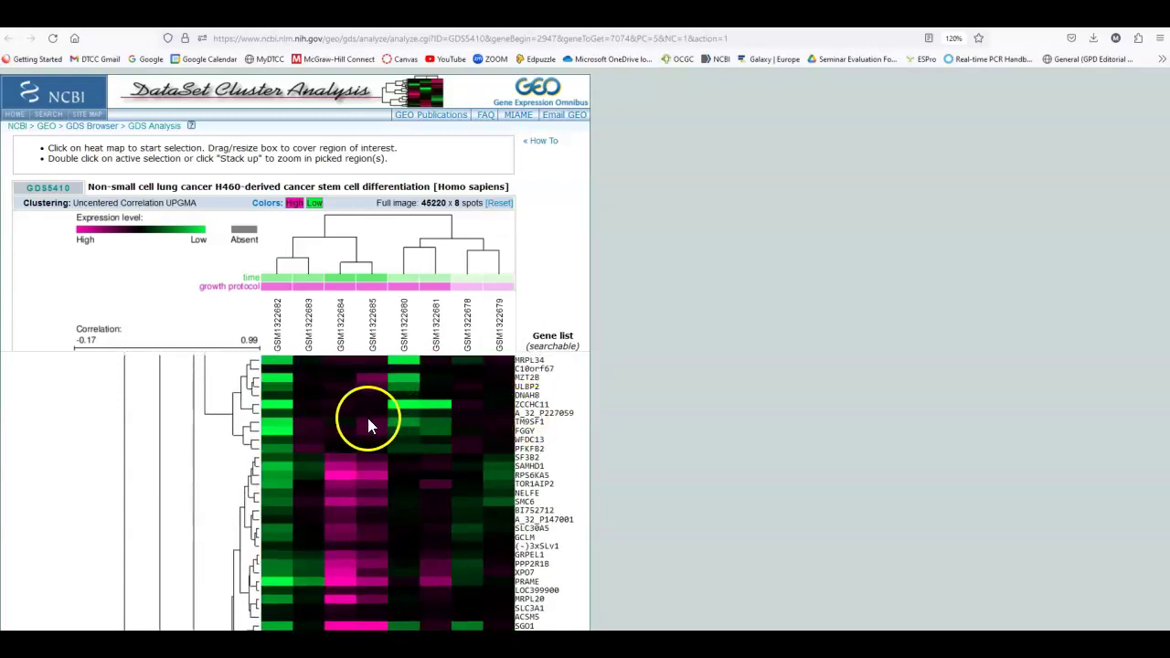
pyautogui.click(313, 395)
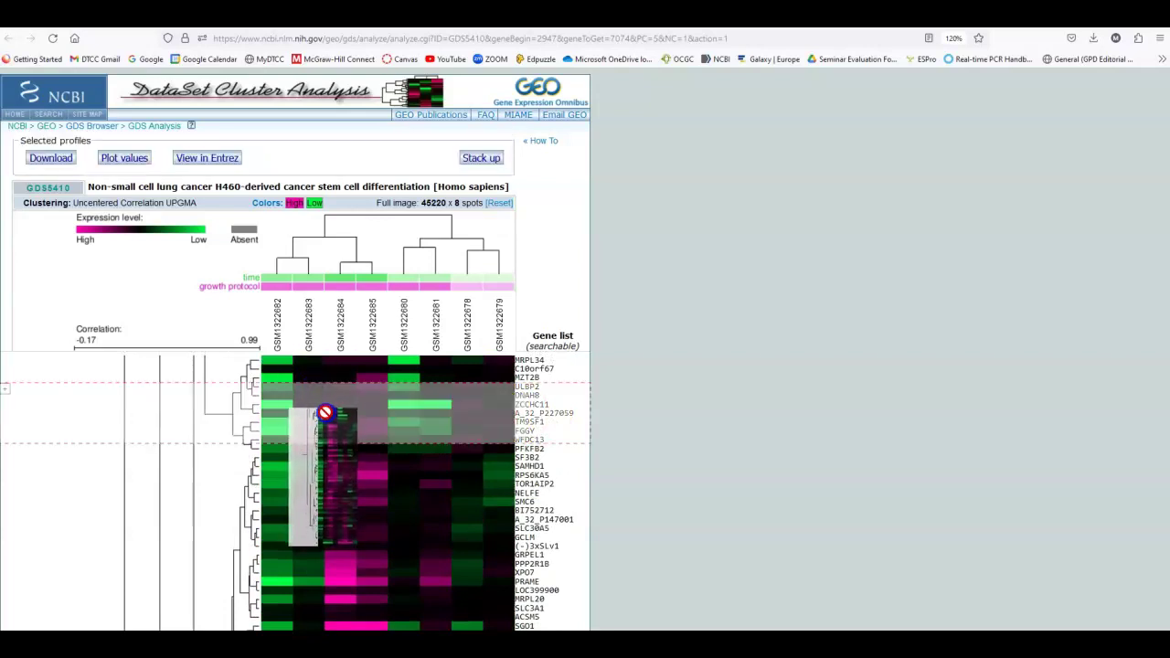
pyautogui.doubleClick(319, 404)
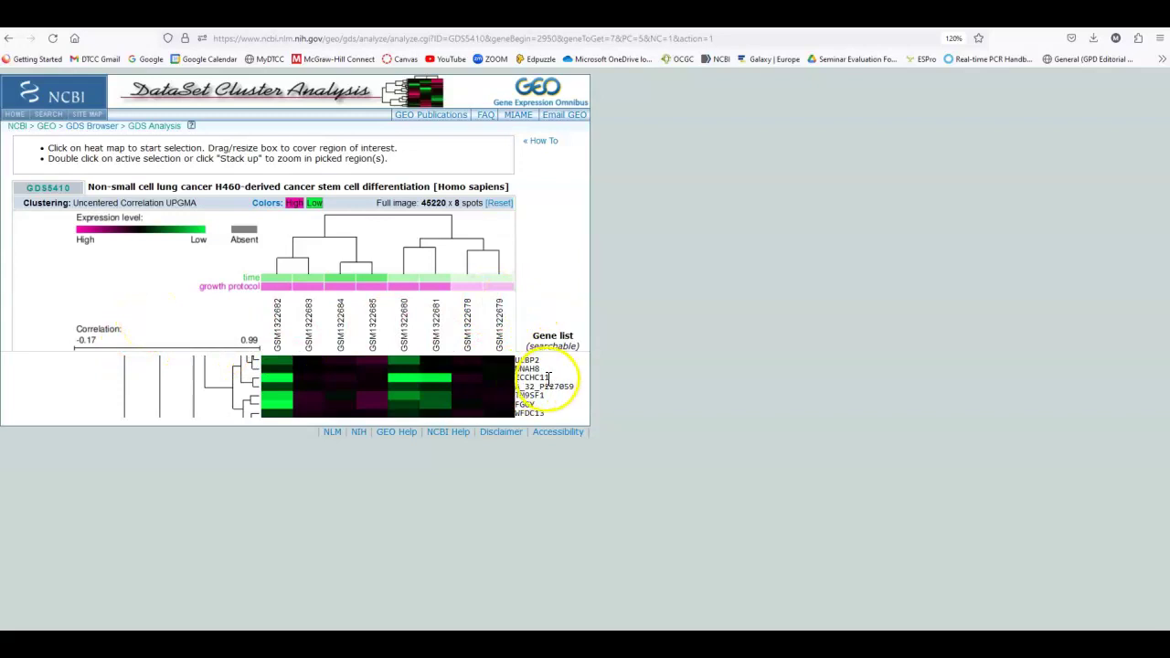
# Look up ZCCHC11 in the human Gene database, check its "Also known as" names, and return to the zoomed heat map
pyautogui.moveTo(549, 382); pyautogui.dragTo(515, 383)
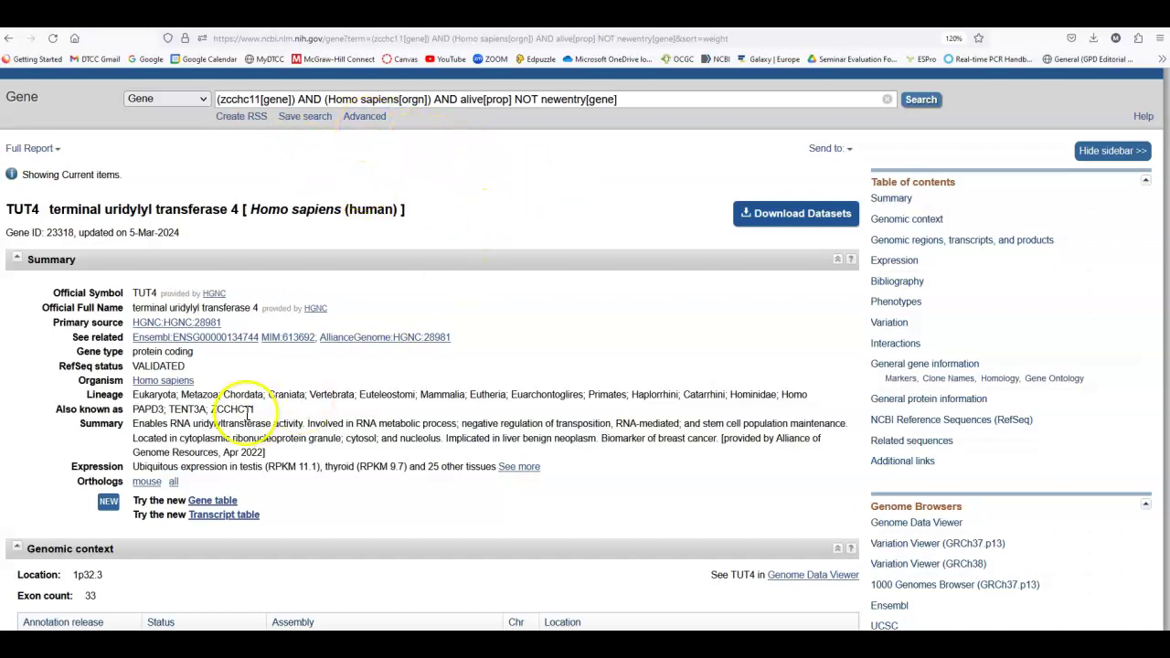
pyautogui.doubleClick(226, 410)
pyautogui.moveTo(194, 413); pyautogui.dragTo(128, 413)
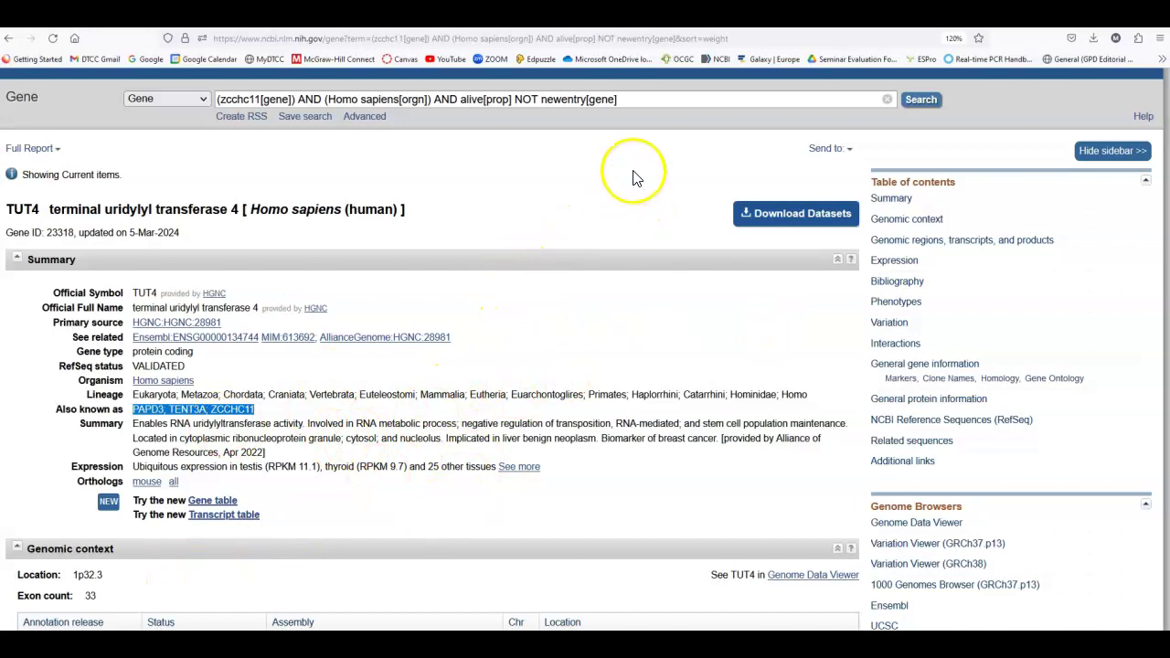
pyautogui.click(688, 13)
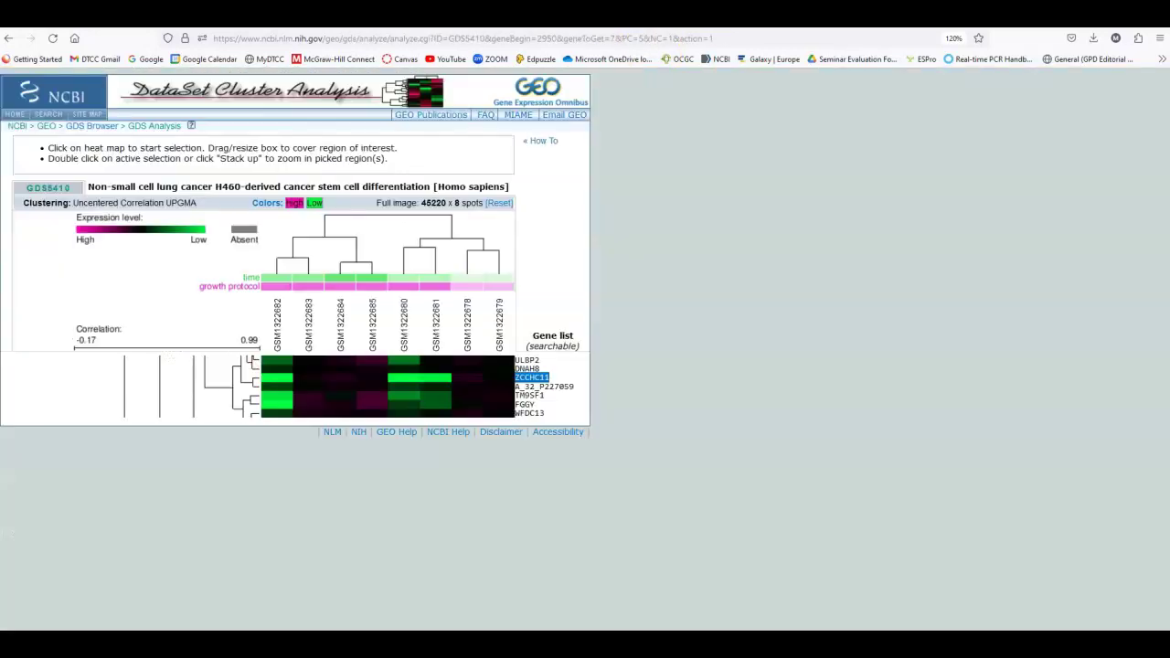
pyautogui.click(557, 376)
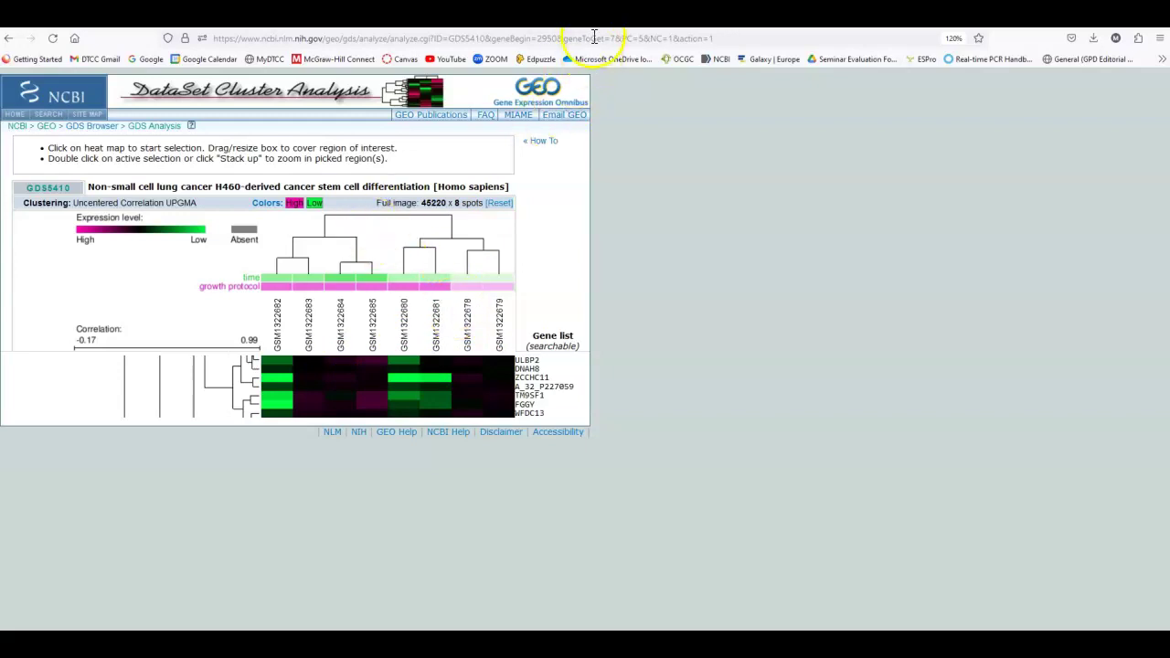
# Return to the full GDS5410 heat map and zoom into the band around its middle that includes the bright magenta block
pyautogui.click(603, 14)
pyautogui.scroll(-1, 542, 245)
pyautogui.moveTo(449, 259); pyautogui.dragTo(435, 400)
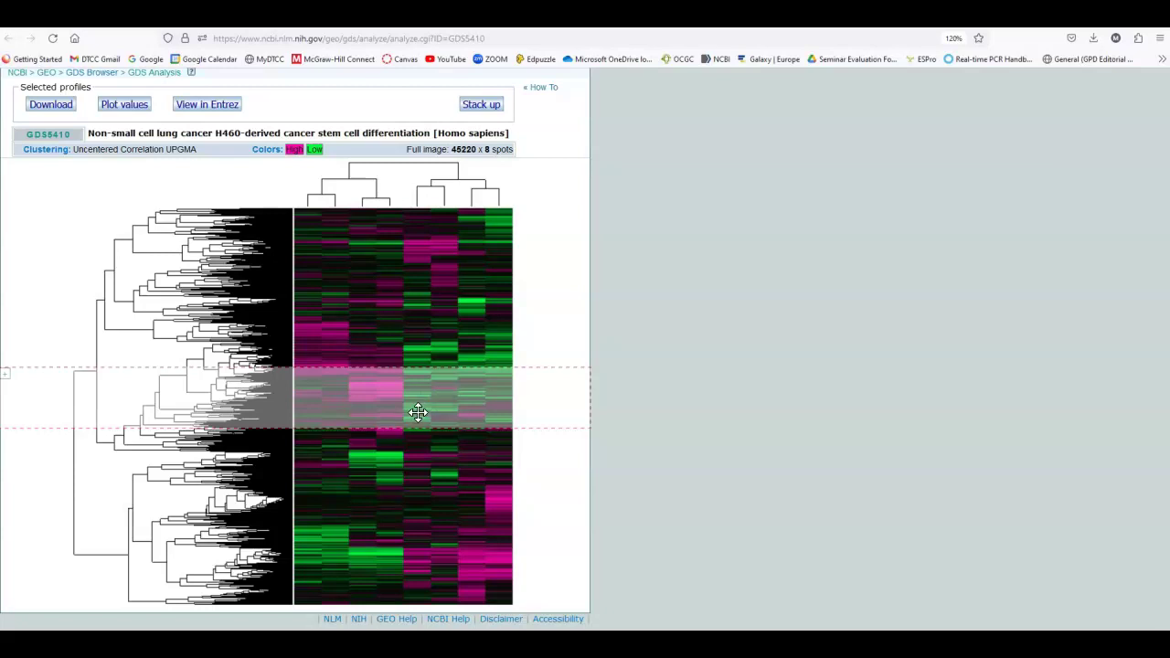
pyautogui.click(392, 396)
pyautogui.click(380, 397)
pyautogui.doubleClick(367, 394)
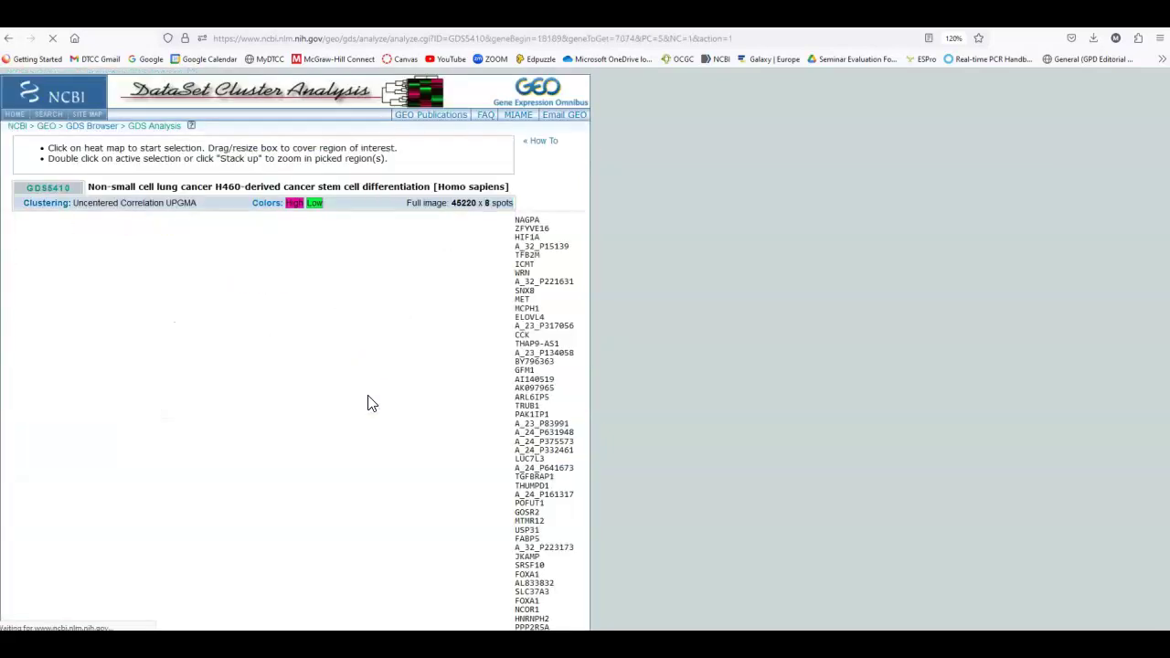
# Examine the expression pattern across the eight samples and the gene list in the zoomed heat map region
pyautogui.scroll(2, 470, 483)
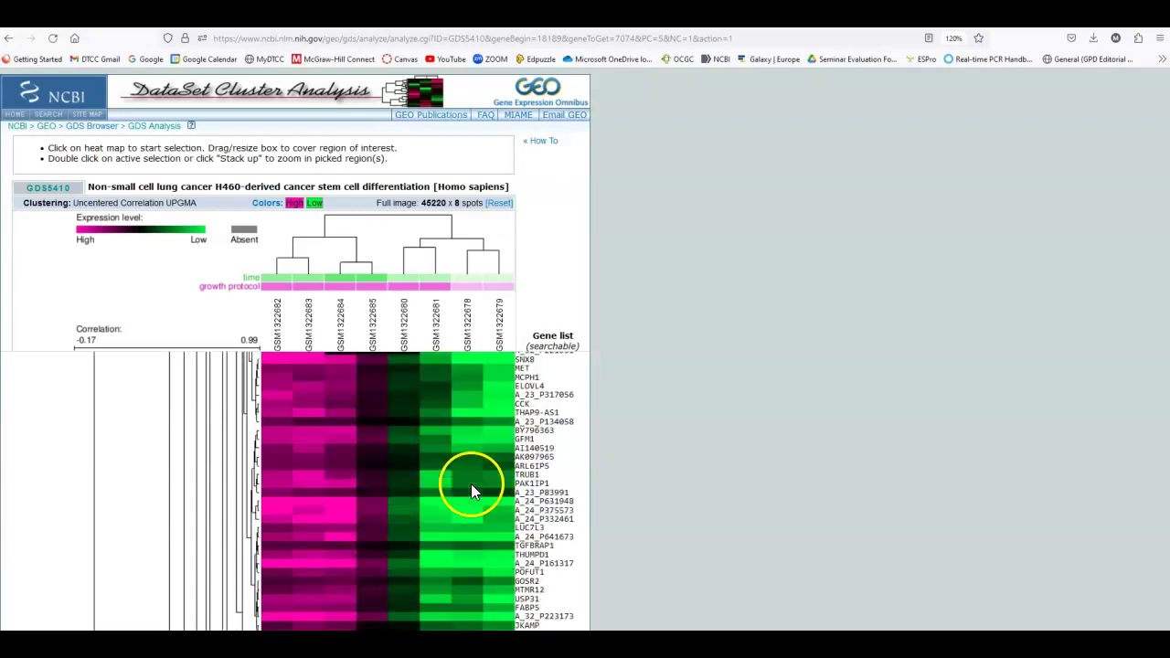
pyautogui.scroll(-2, 470, 484)
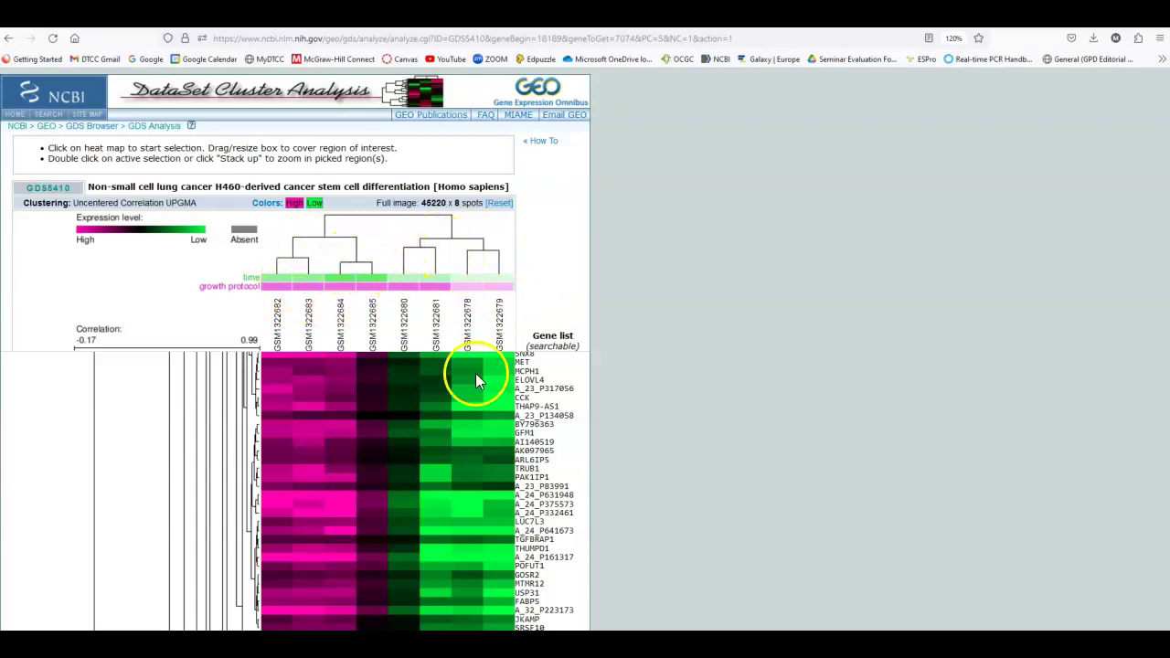
pyautogui.scroll(-5, 470, 381)
pyautogui.scroll(5, 458, 440)
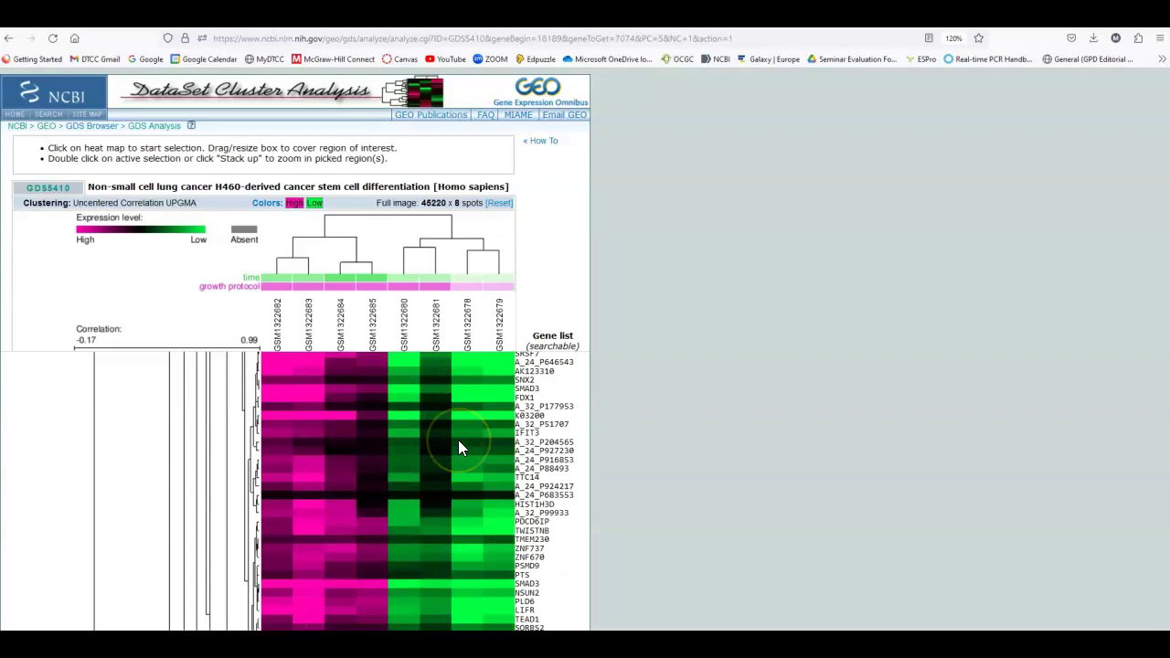
pyautogui.scroll(-5, 458, 439)
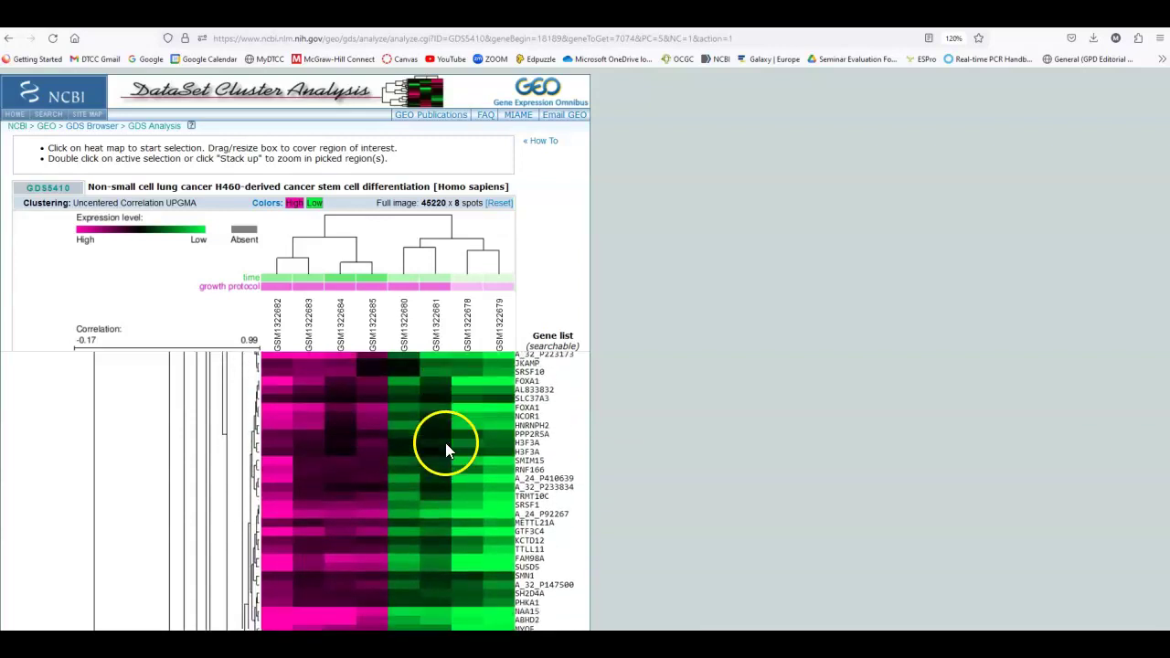
pyautogui.scroll(8, 324, 477)
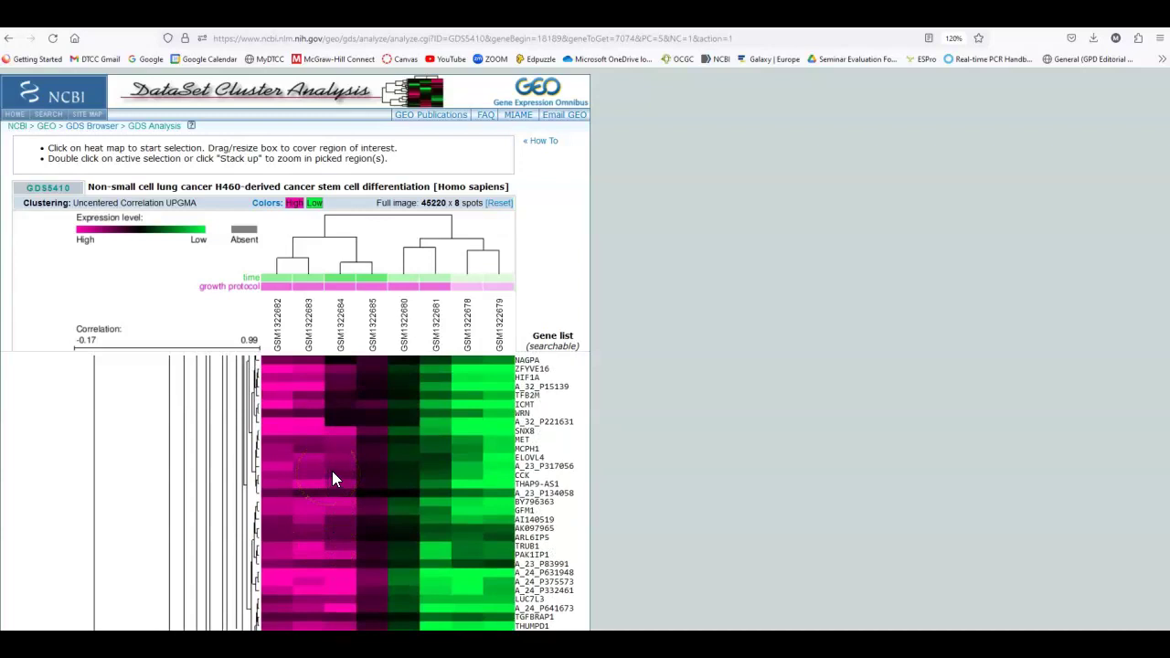
pyautogui.scroll(-4, 332, 470)
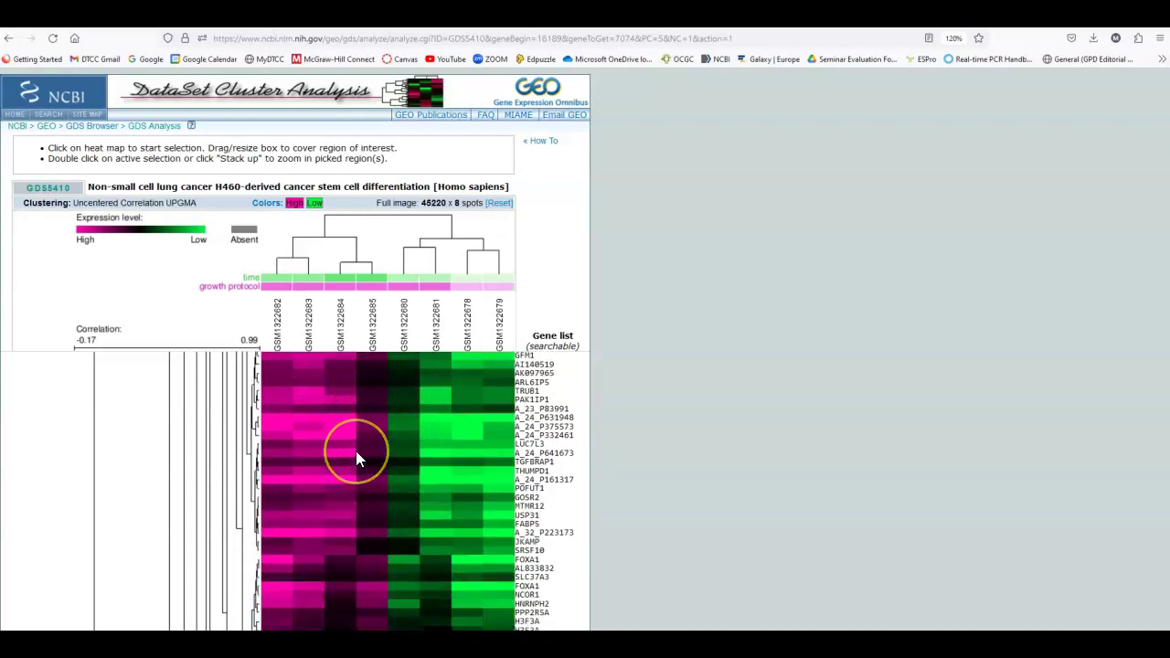